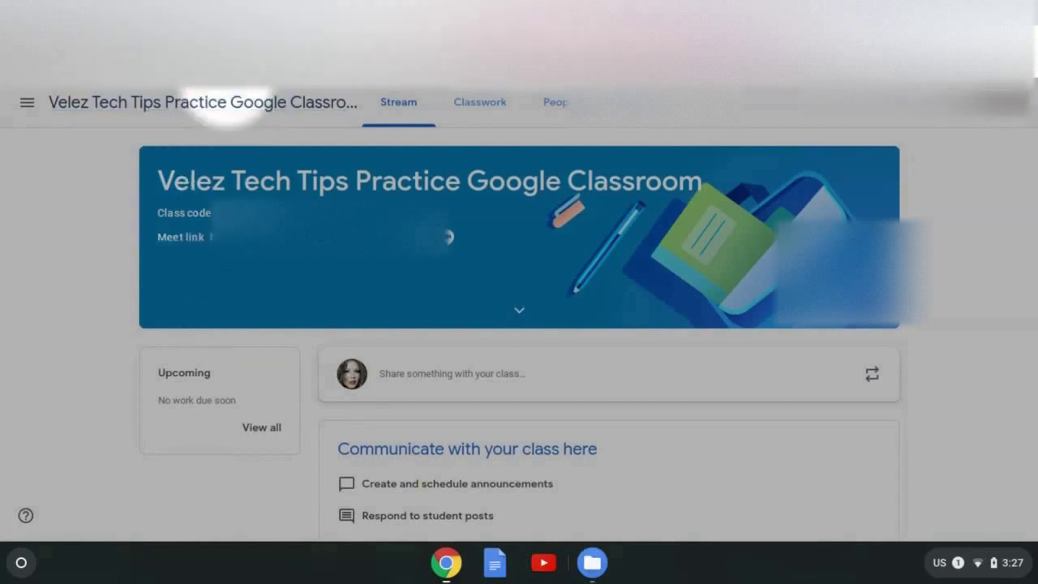
Examine the Google Meet Classroom Extension's page in the Chrome Web Store, including its preview image.
left_click(235, 28)
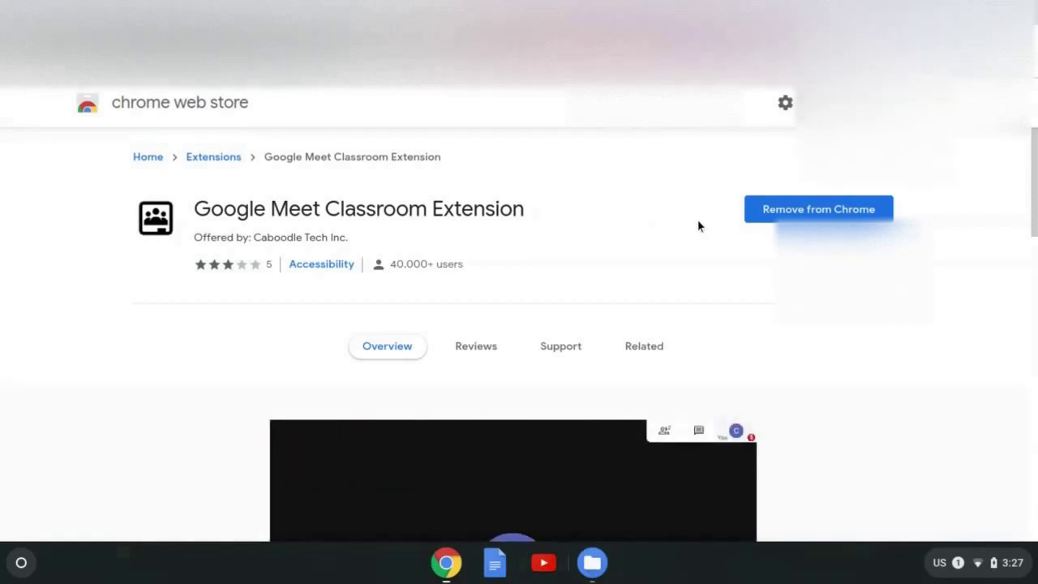
scroll(699, 226, "down", 3)
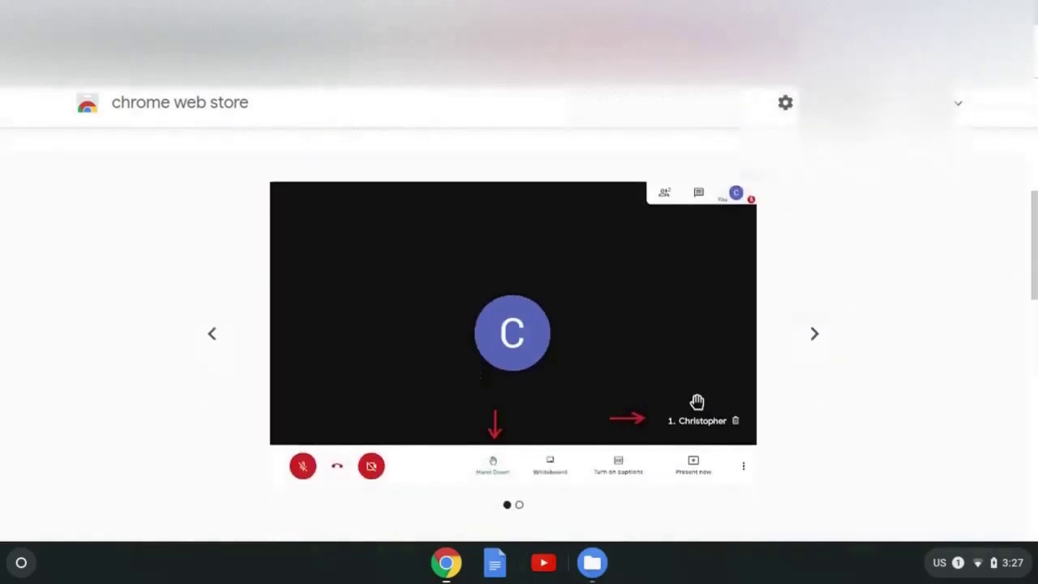
scroll(700, 225, "up", 3)
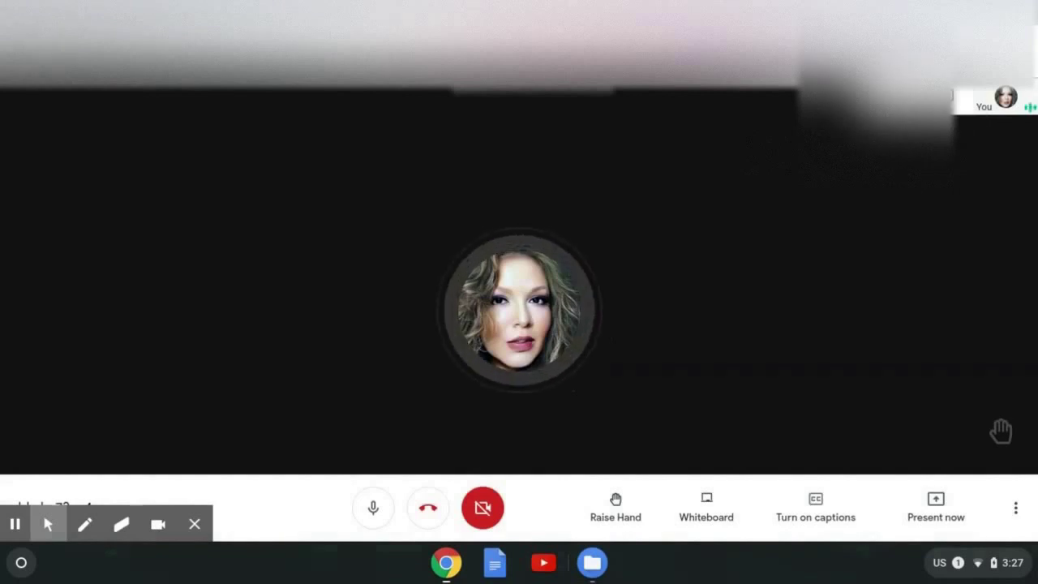
Open the meeting's whiteboard and handwrite the multiplication 24 × 2 with its answer 48 in black.
left_click(195, 524)
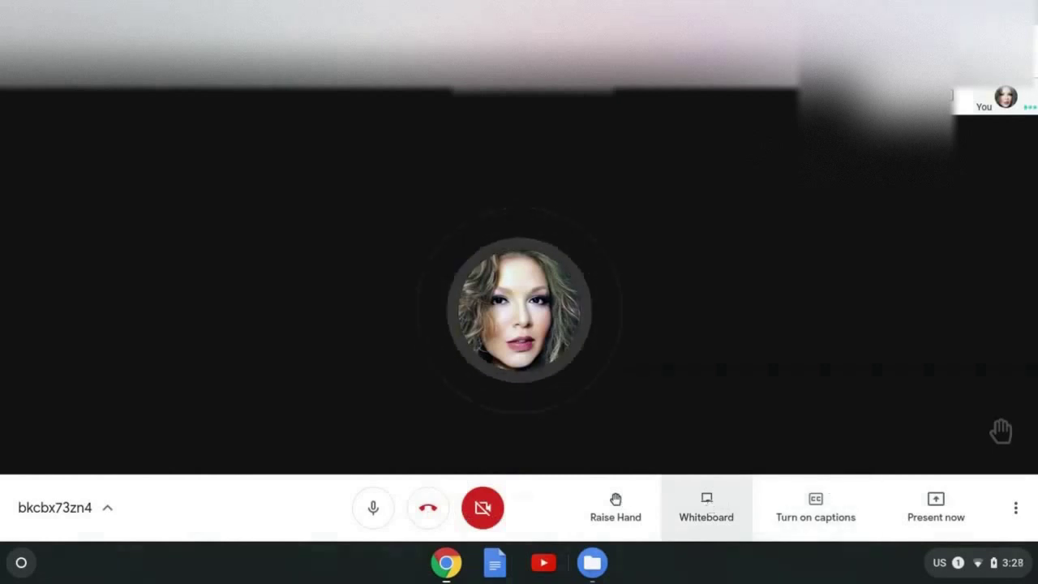
left_click(711, 504)
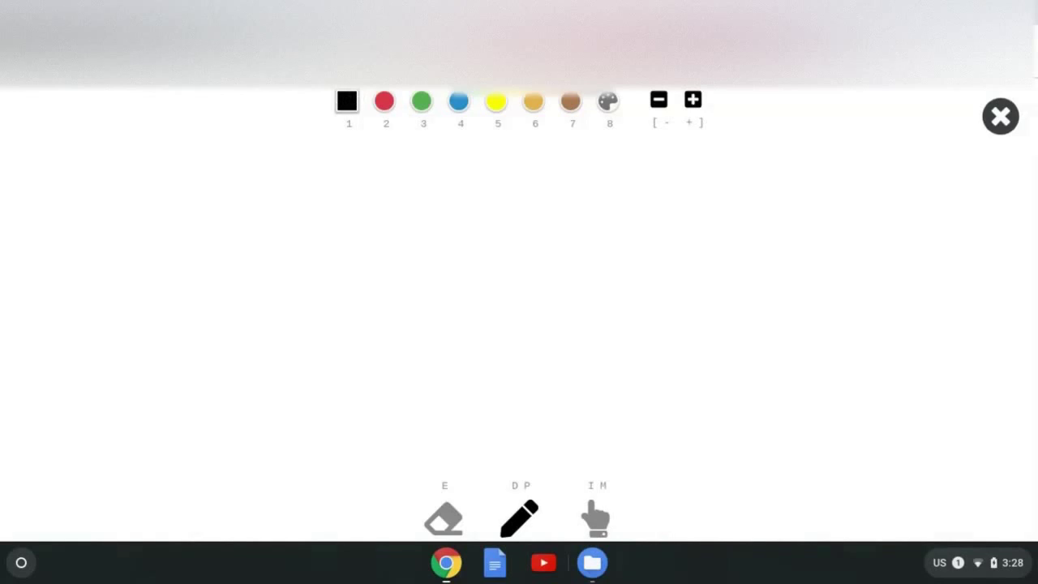
left_click_drag(333, 173, 382, 216)
left_click_drag(383, 160, 406, 177)
left_click_drag(408, 157, 428, 202)
left_click_drag(343, 260, 375, 288)
left_click_drag(369, 258, 367, 329)
left_click_drag(421, 220, 451, 233)
left_click_drag(378, 341, 484, 224)
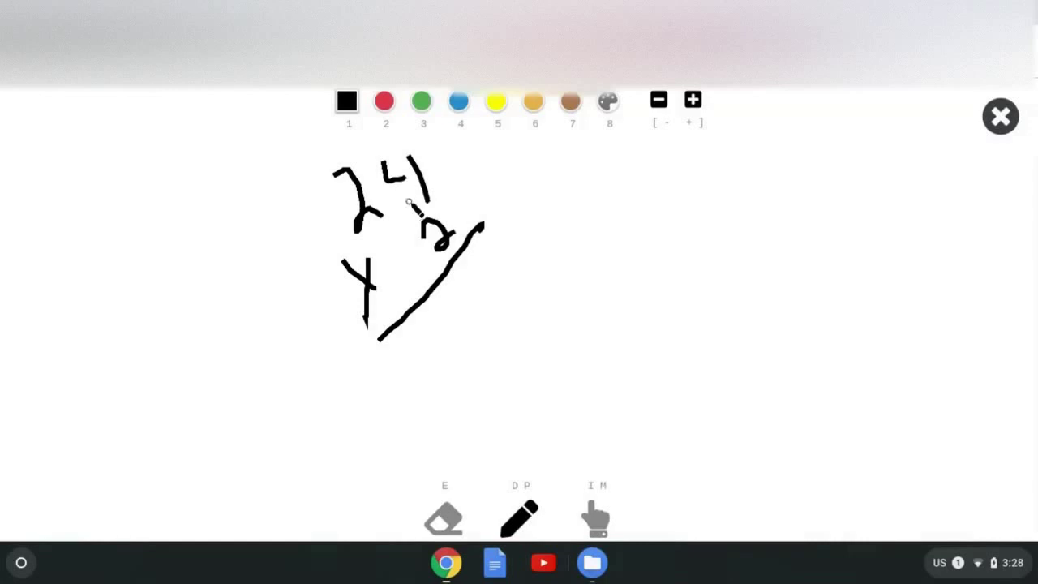
left_click_drag(397, 313, 384, 301)
left_click_drag(482, 255, 512, 303)
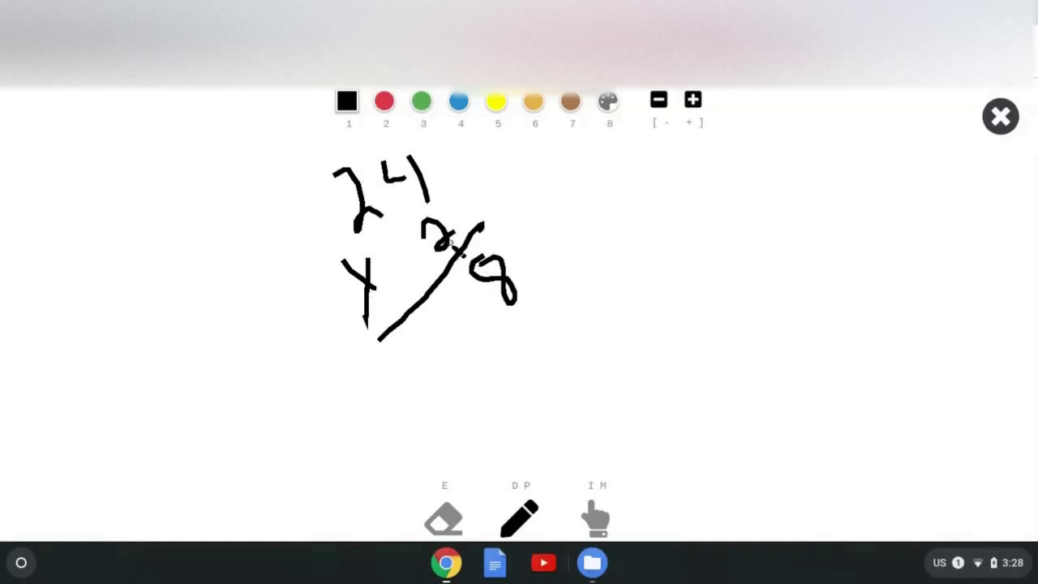
mouse_move(439, 321)
left_mouse_down()
mouse_move(445, 335)
mouse_move(463, 317)
mouse_move(486, 365)
left_mouse_up()
Circle the handwritten answer 48 in red.
left_click(385, 101)
mouse_move(491, 227)
left_mouse_down()
mouse_move(441, 292)
mouse_move(455, 282)
left_mouse_up()
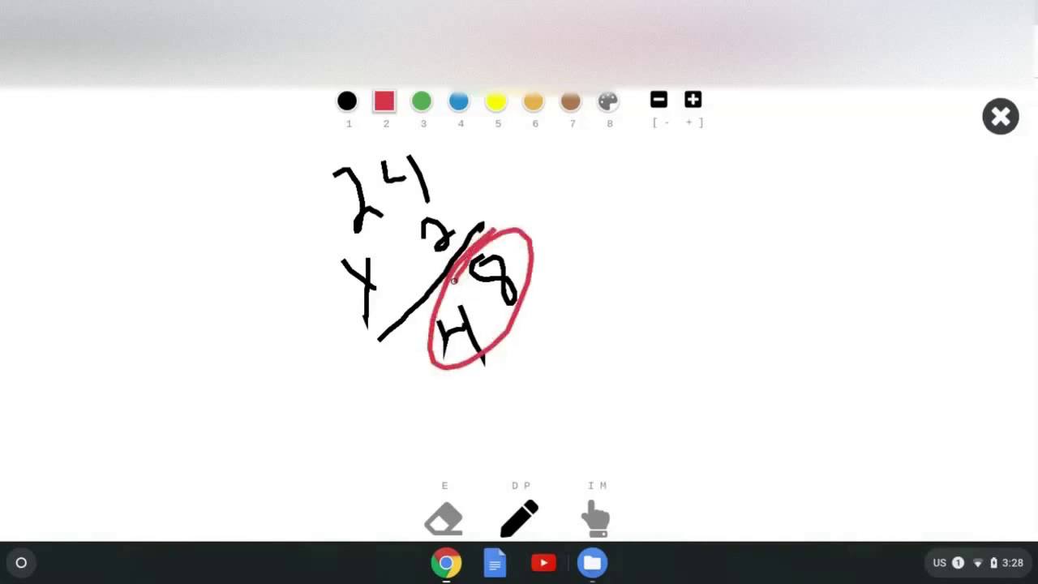
Try purple as the custom pen colour, and switch the pen back to black.
left_click(604, 102)
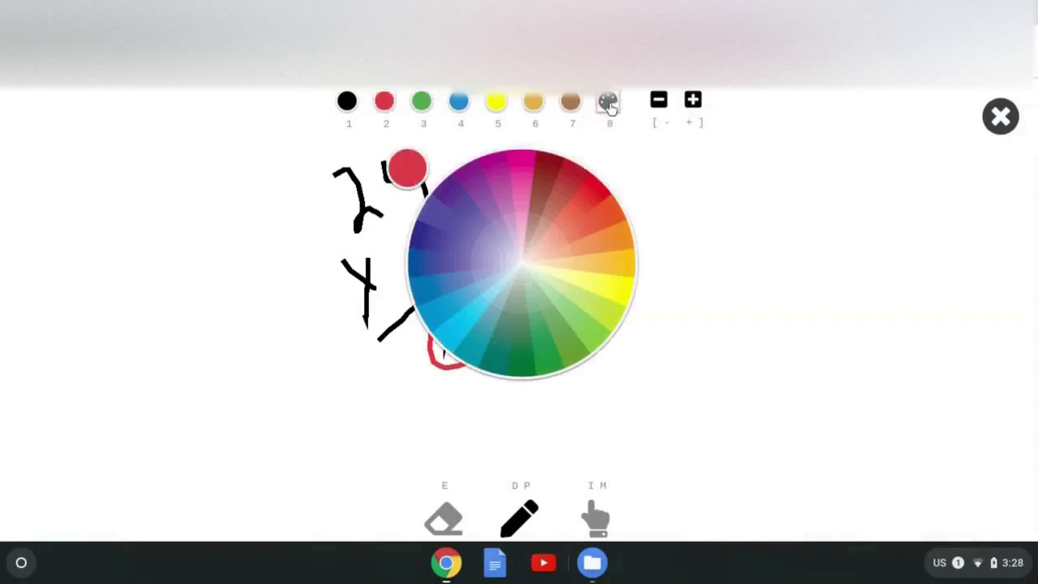
left_click(466, 199)
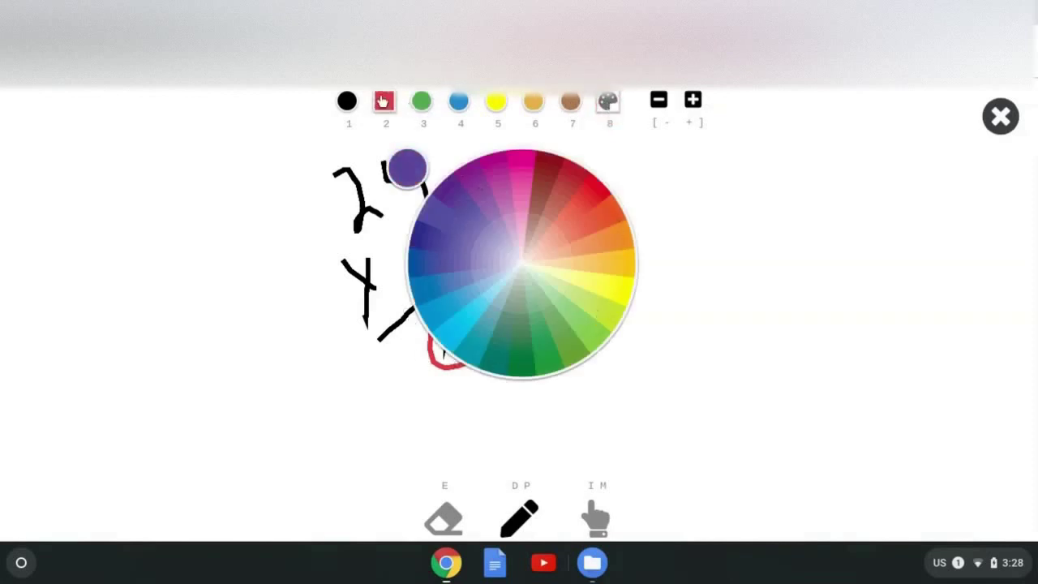
left_click(347, 100)
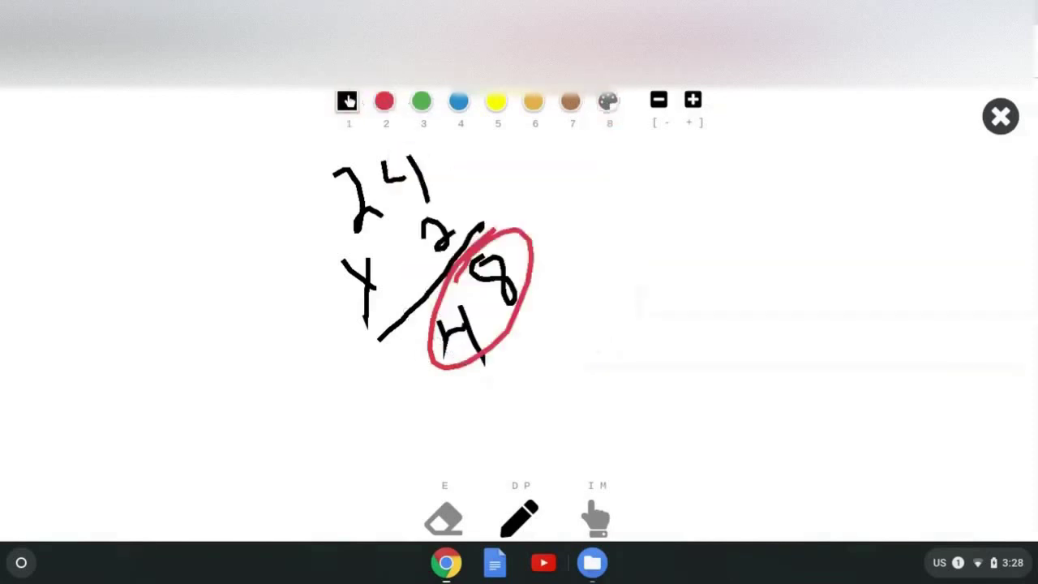
Draw one thin and one thick black vertical stroke to the right of the multiplication, and reduce the pen thickness.
left_click(658, 108)
left_click_drag(581, 195, 589, 258)
left_click(703, 99)
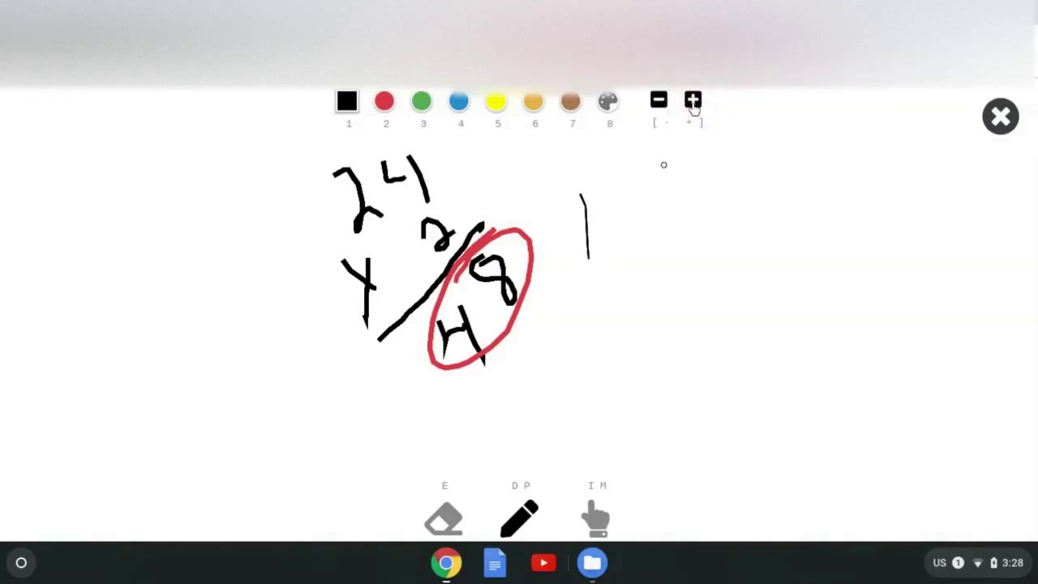
left_click_drag(613, 196, 623, 240)
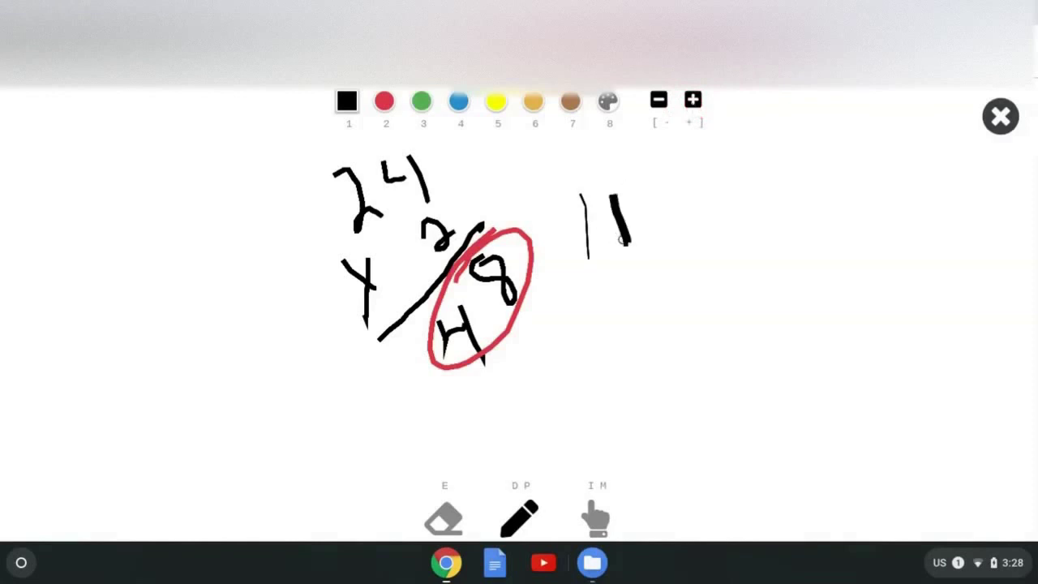
left_click(659, 99)
left_click(659, 99)
Erase the two vertical strokes beside the multiplication and return to the pen.
left_click(445, 520)
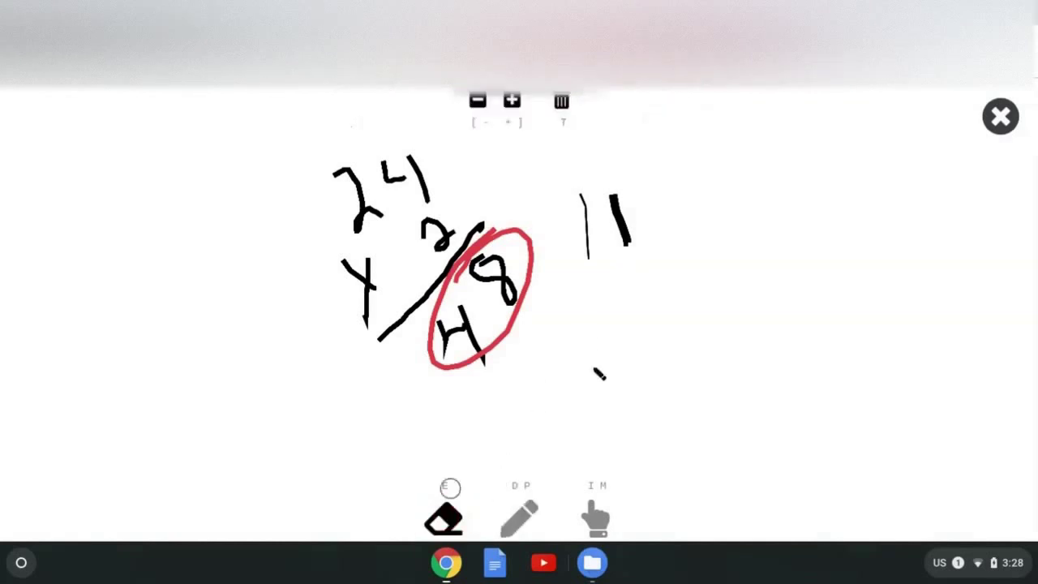
mouse_move(609, 198)
left_mouse_down()
mouse_move(606, 183)
mouse_move(633, 253)
mouse_move(588, 258)
mouse_move(577, 192)
left_mouse_up()
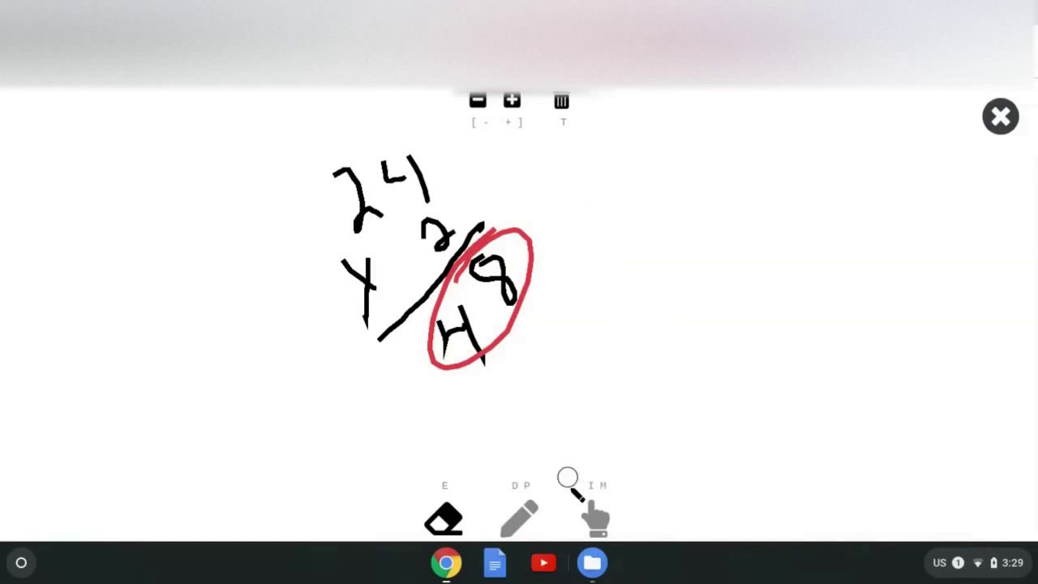
left_click(535, 518)
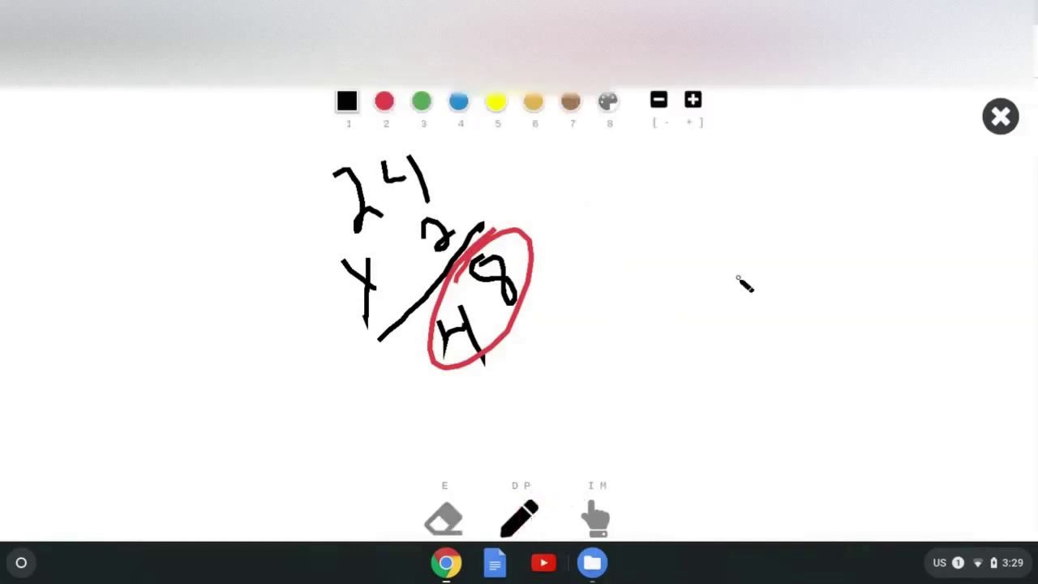
Add a text note reading "Is this cool!" to the whiteboard.
left_click(597, 516)
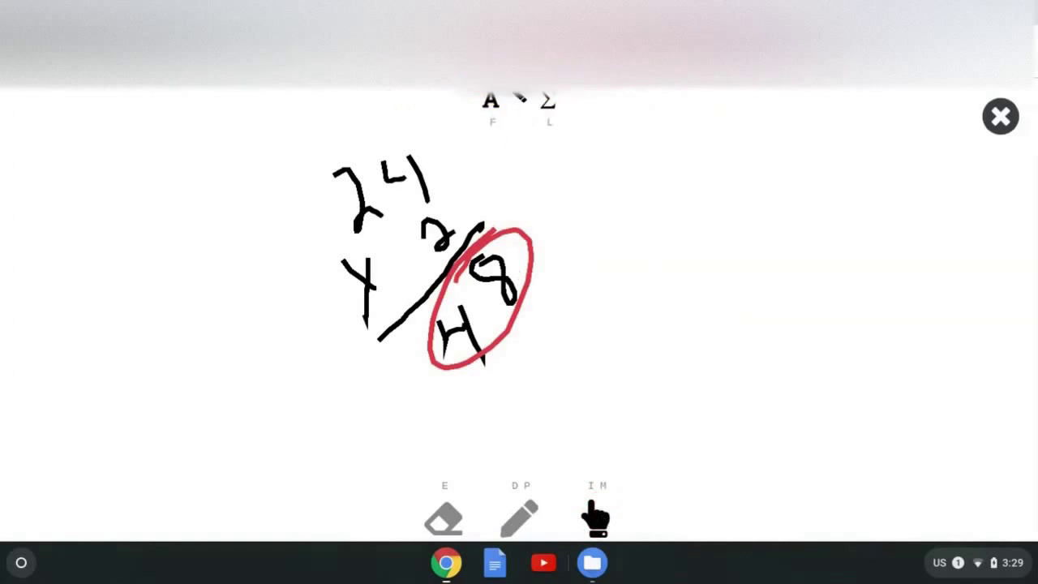
left_click(495, 103)
left_click(430, 267)
type("Is this coo")
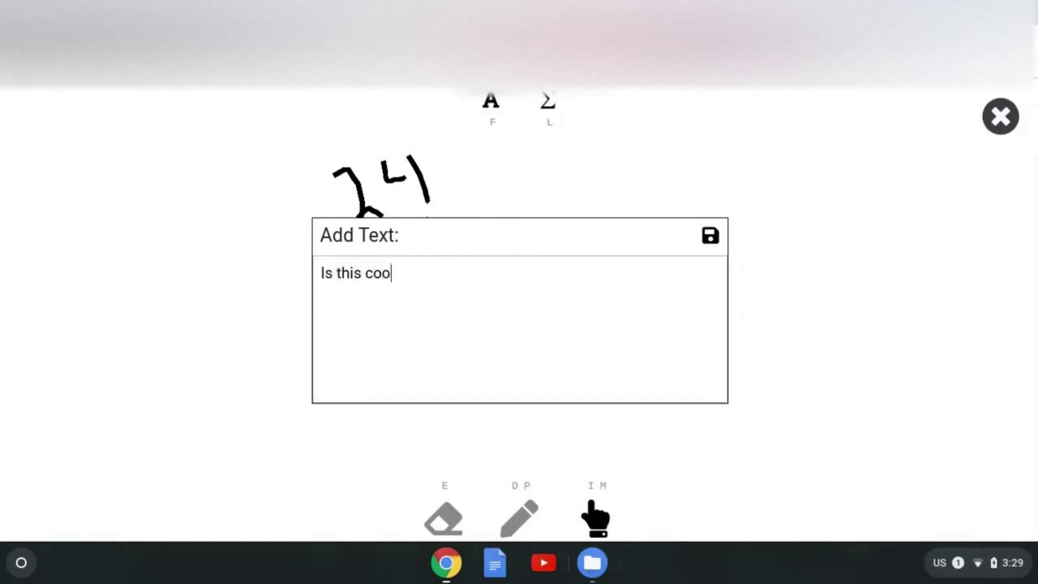
type("l!")
left_click(710, 235)
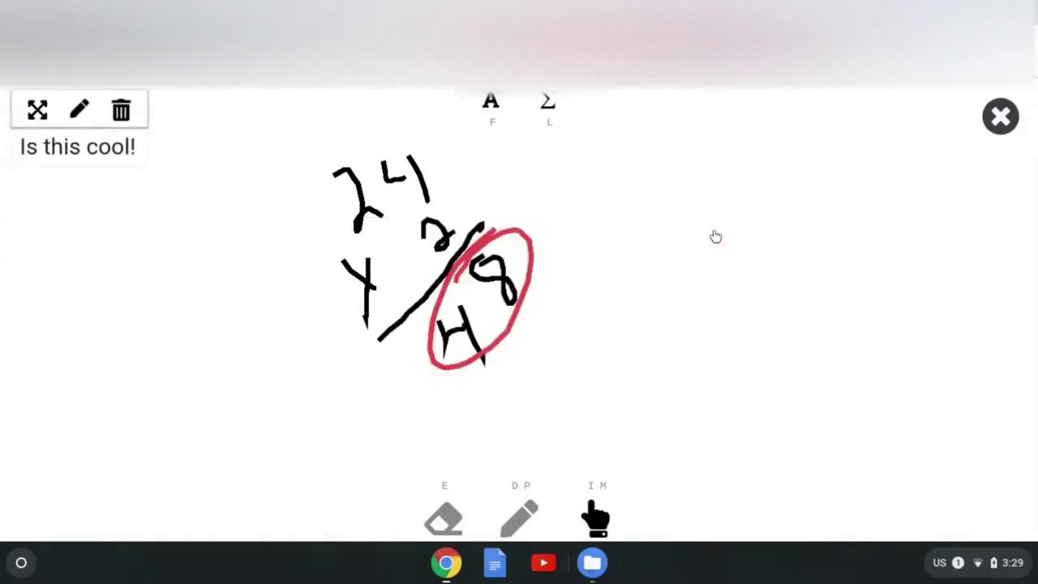
Open the LaTeX math editor, examine the linked KaTeX support table of symbols and functions, and close the editor empty.
left_click(551, 104)
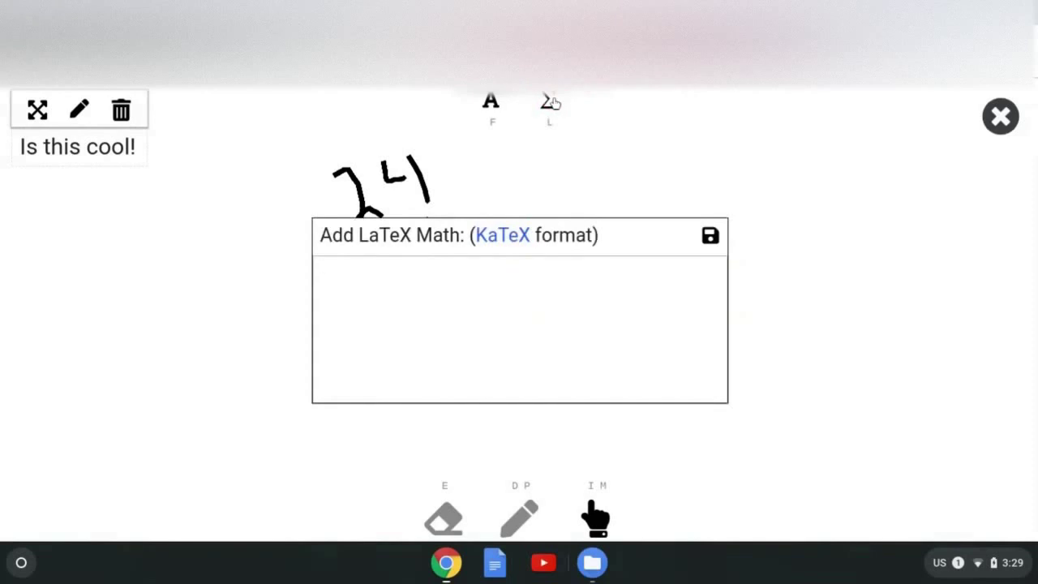
left_click(493, 237)
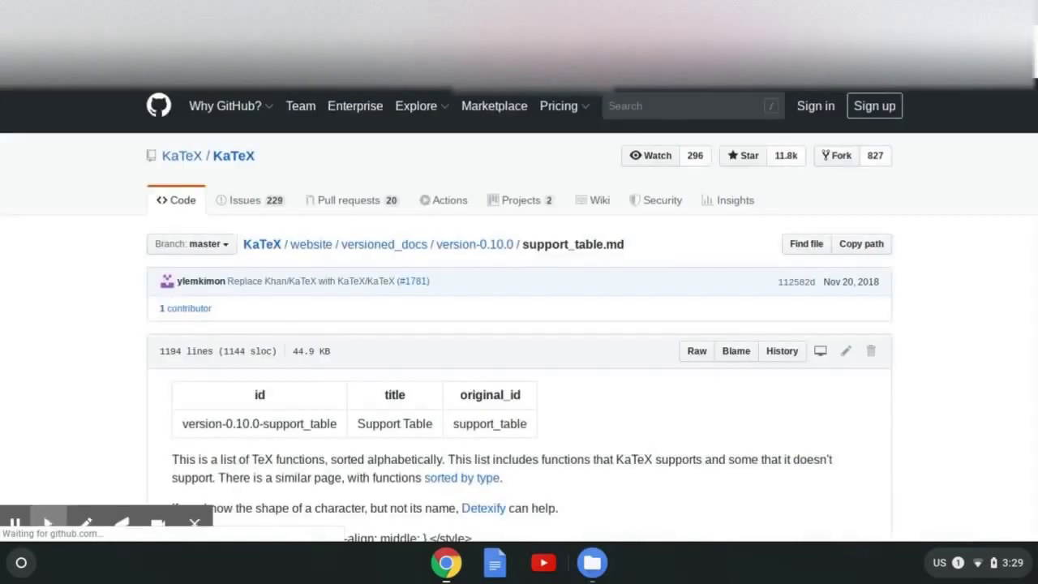
scroll(741, 344, "down", 10)
scroll(881, 314, "down", 5)
scroll(881, 313, "up", 6)
scroll(506, 214, "up", 5)
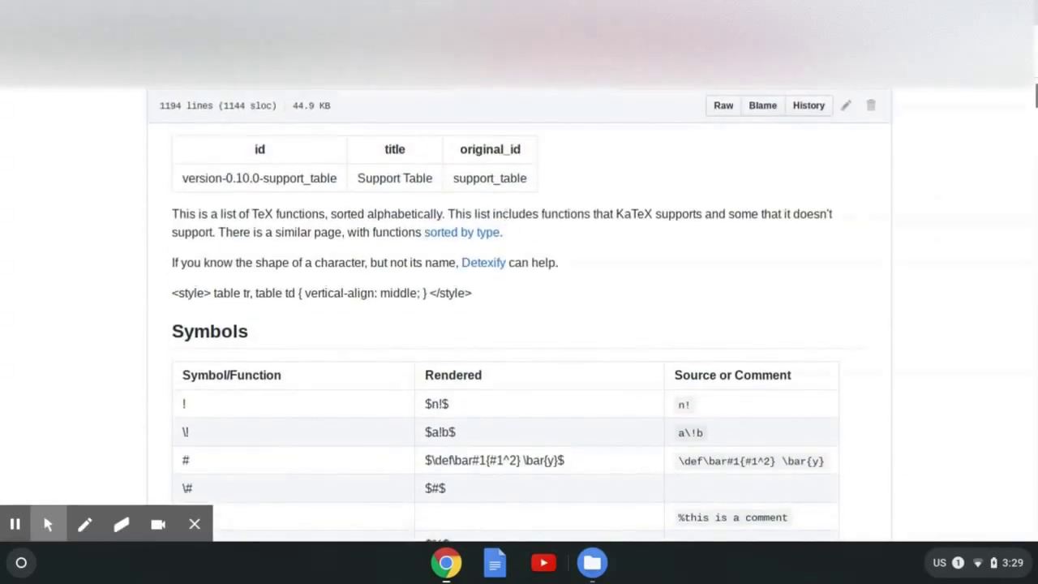
left_click(494, 236)
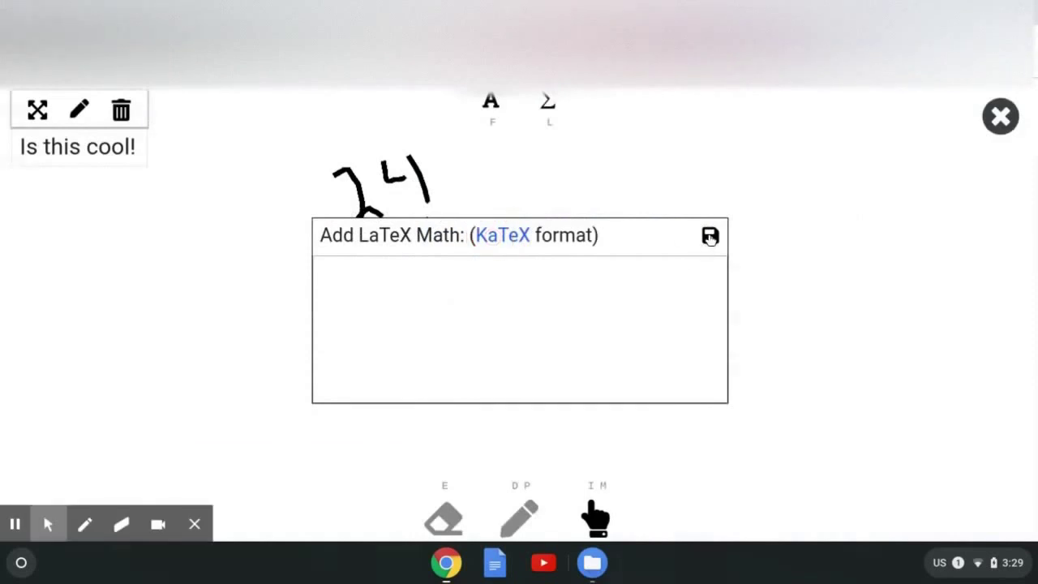
left_click(711, 236)
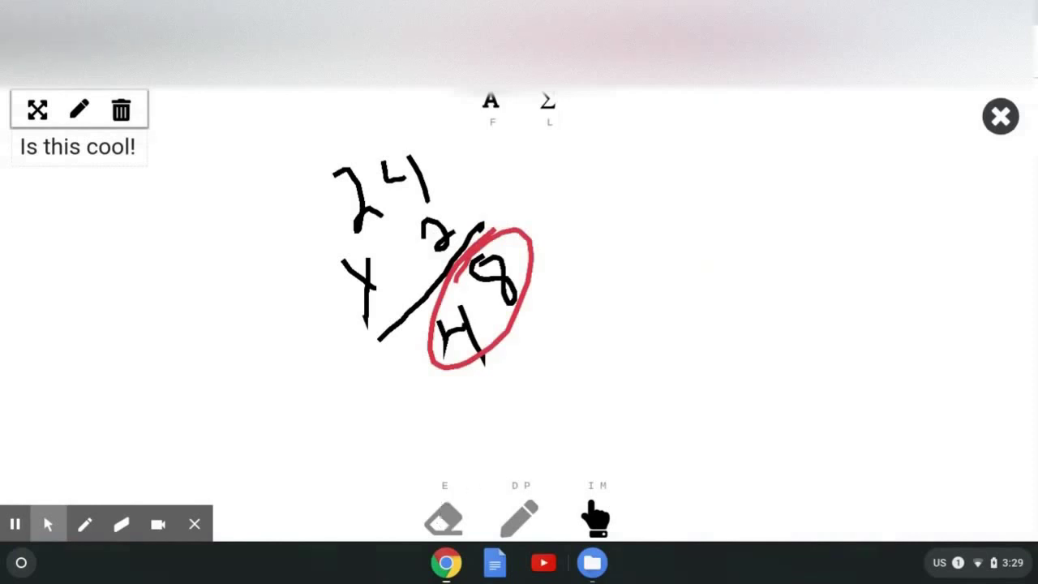
left_click(197, 525)
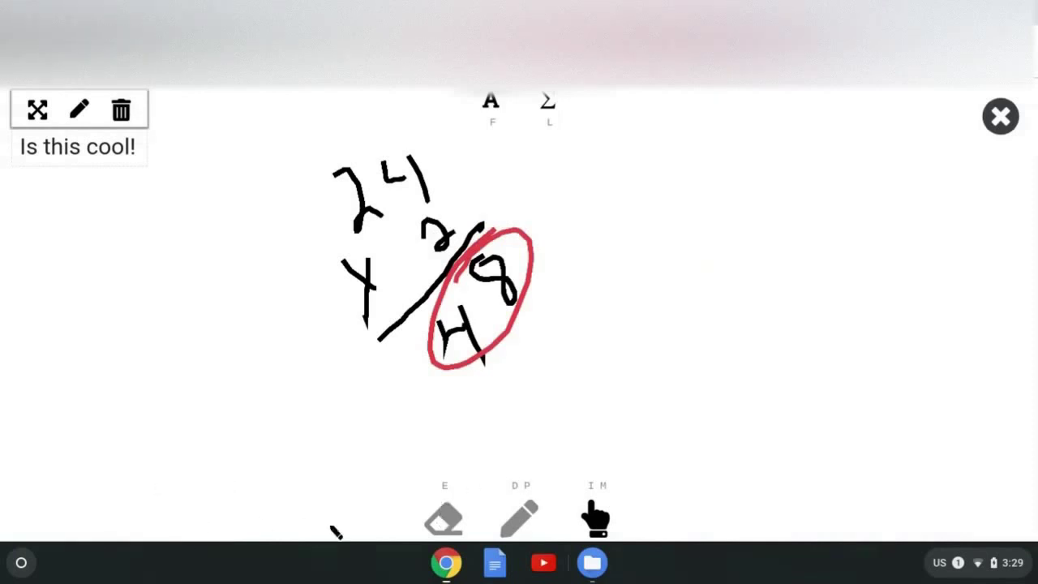
left_click(510, 525)
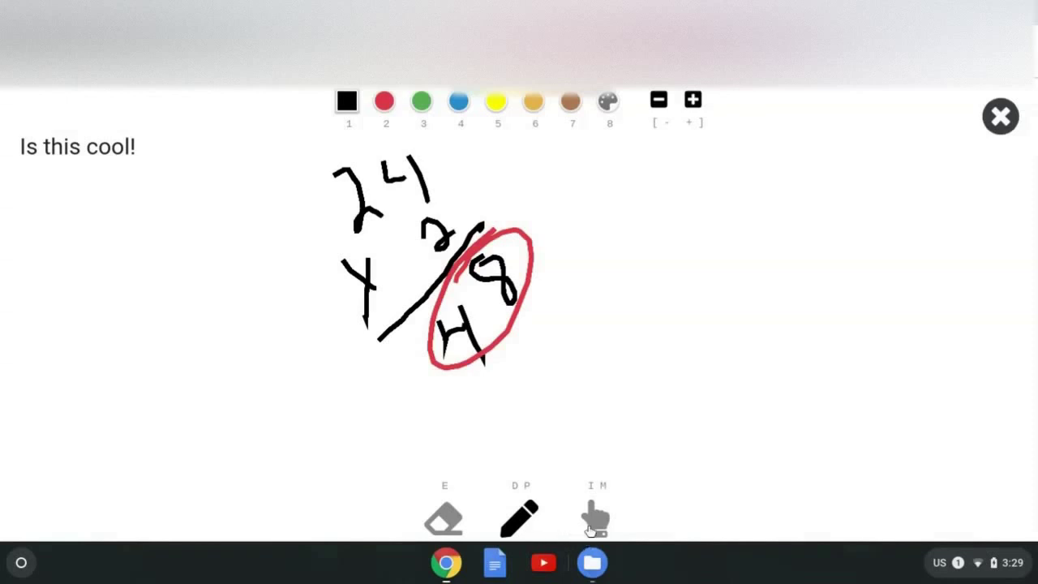
left_click(604, 520)
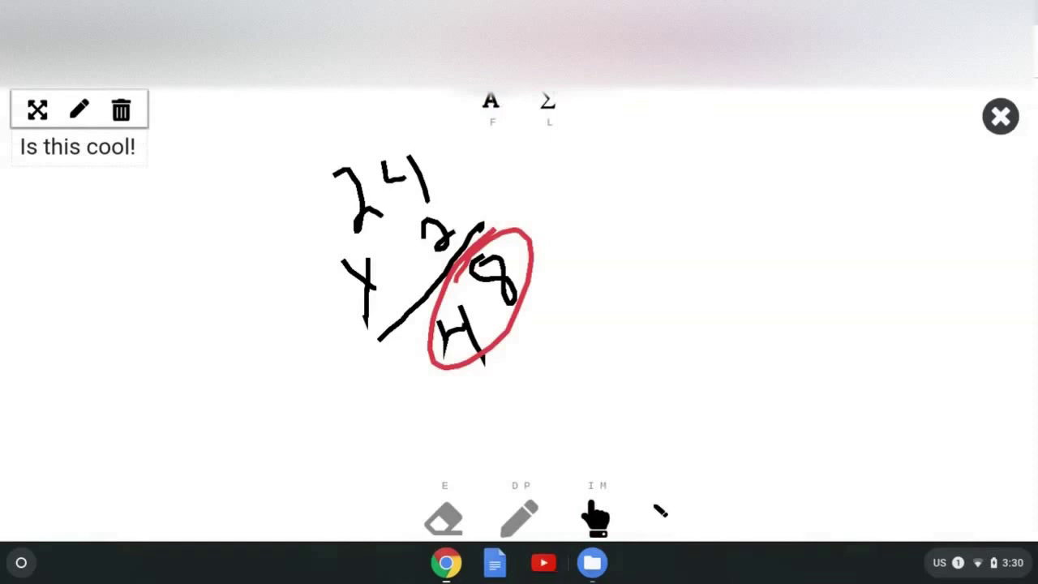
left_click(491, 101)
left_click(371, 279)
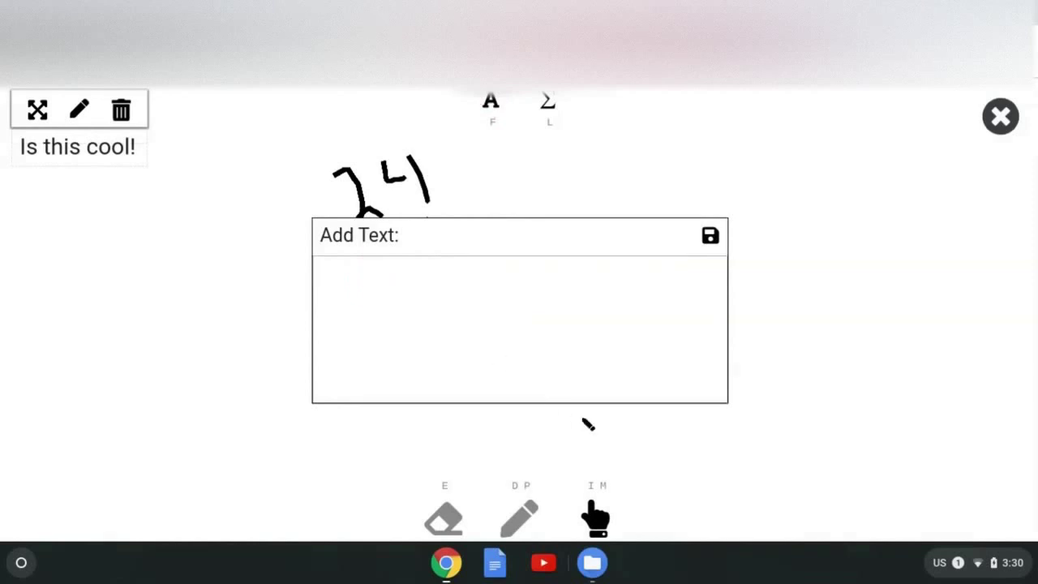
left_click(710, 236)
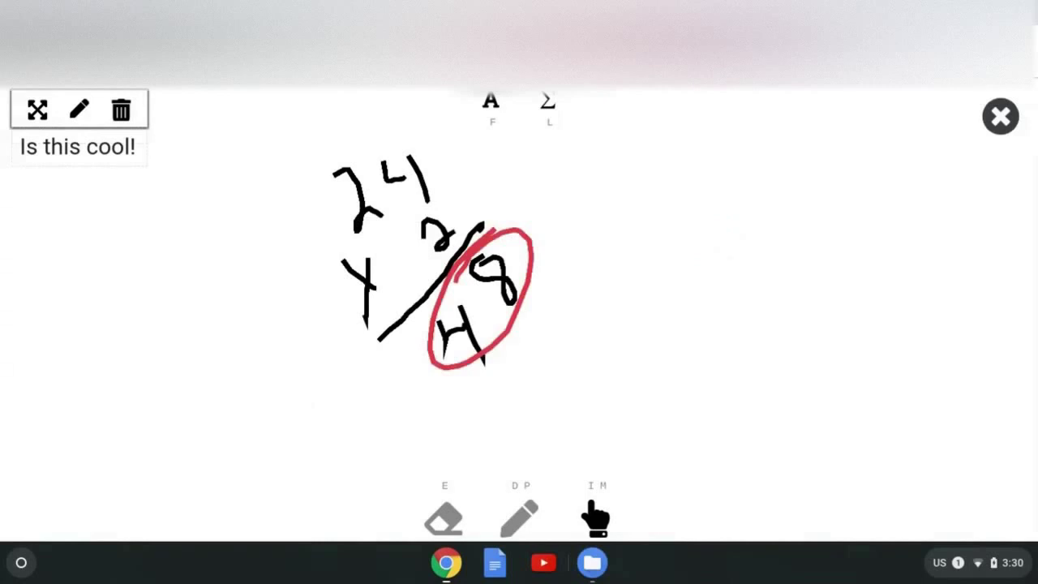
Close the whiteboard and examine the layouts offered for the meeting.
left_click(1000, 117)
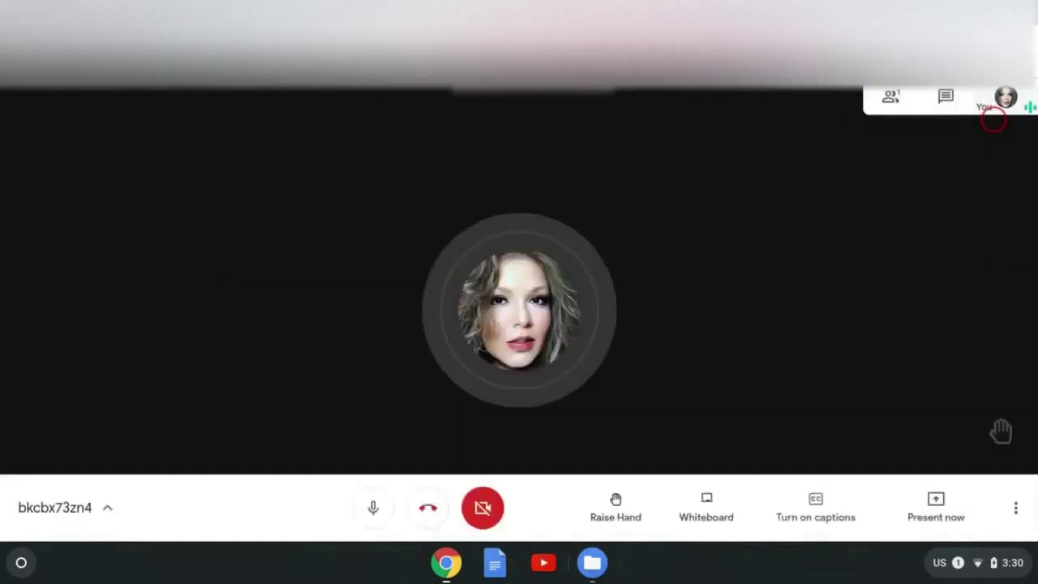
left_click(1017, 511)
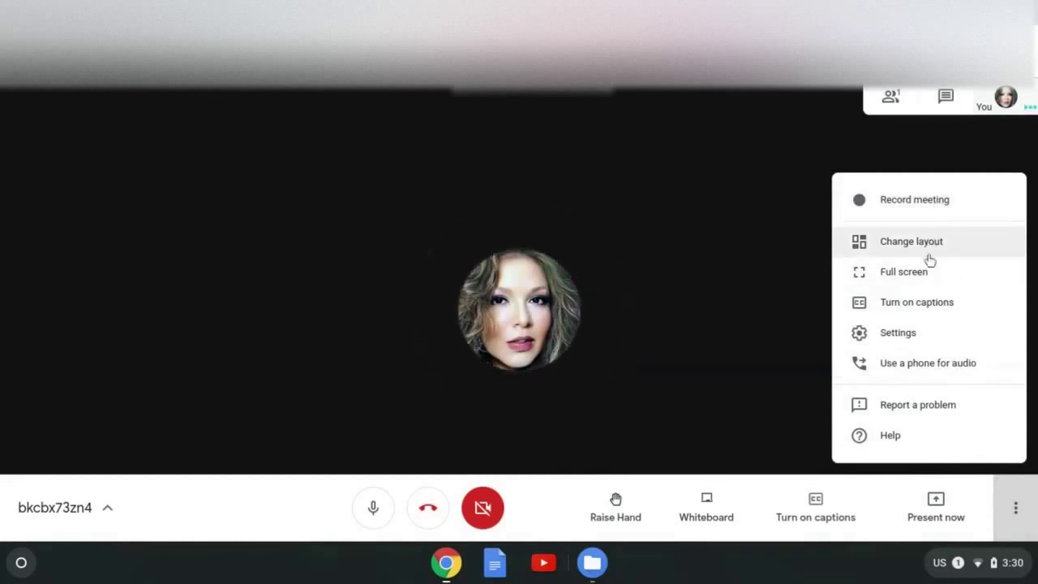
left_click(930, 243)
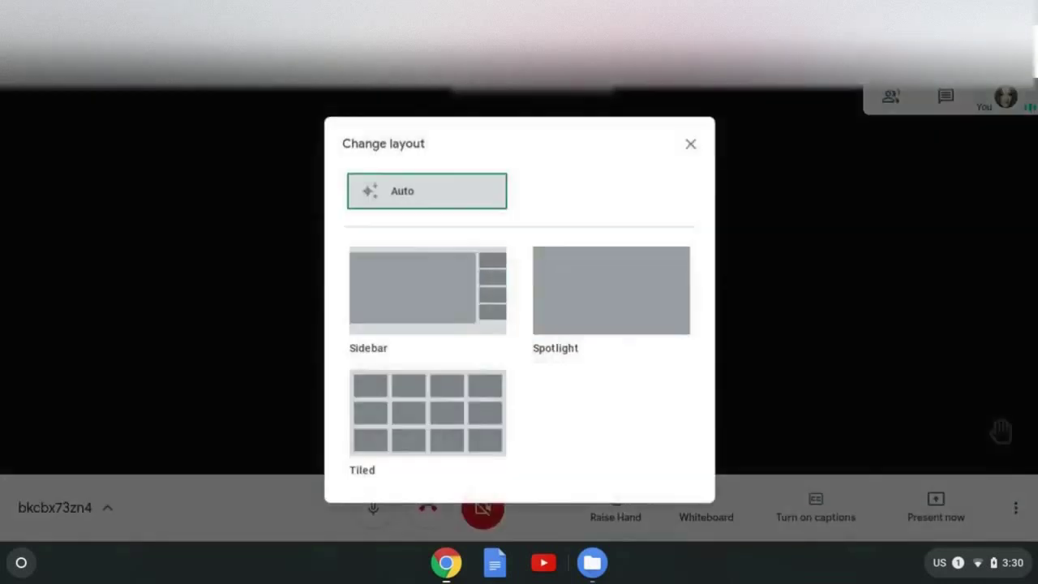
left_click(1001, 431)
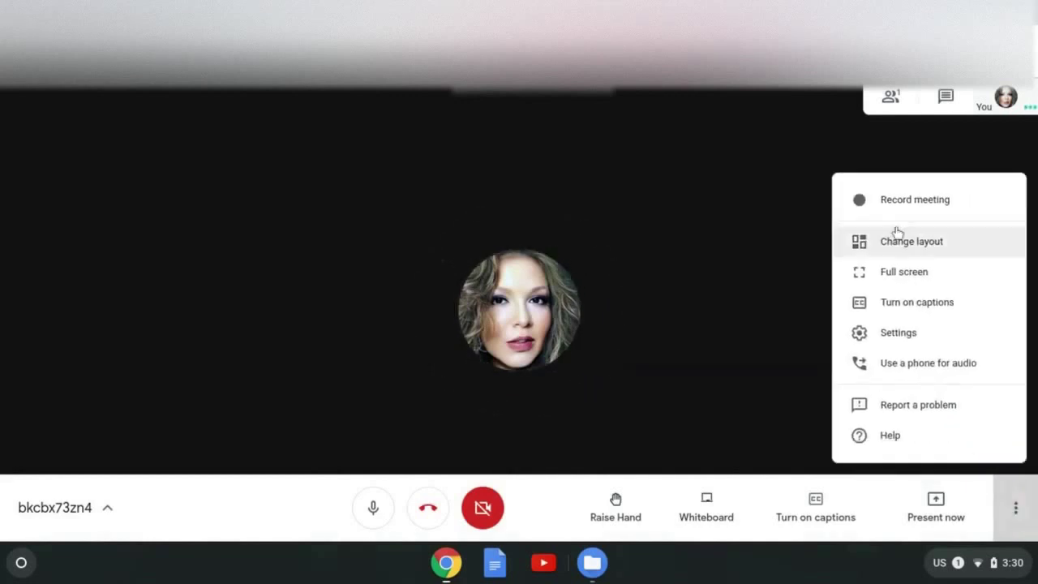
left_click(906, 241)
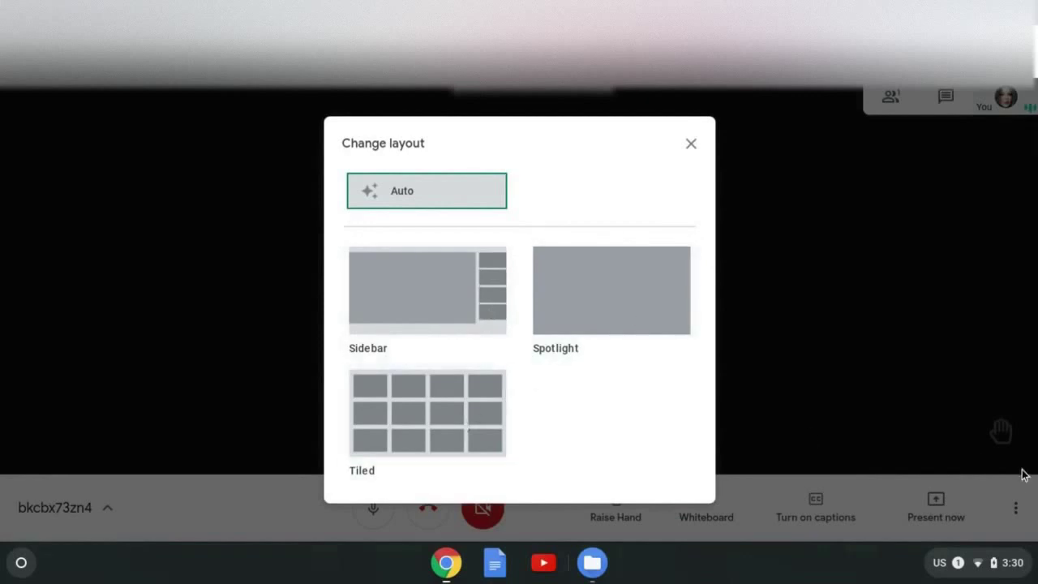
left_click(1016, 512)
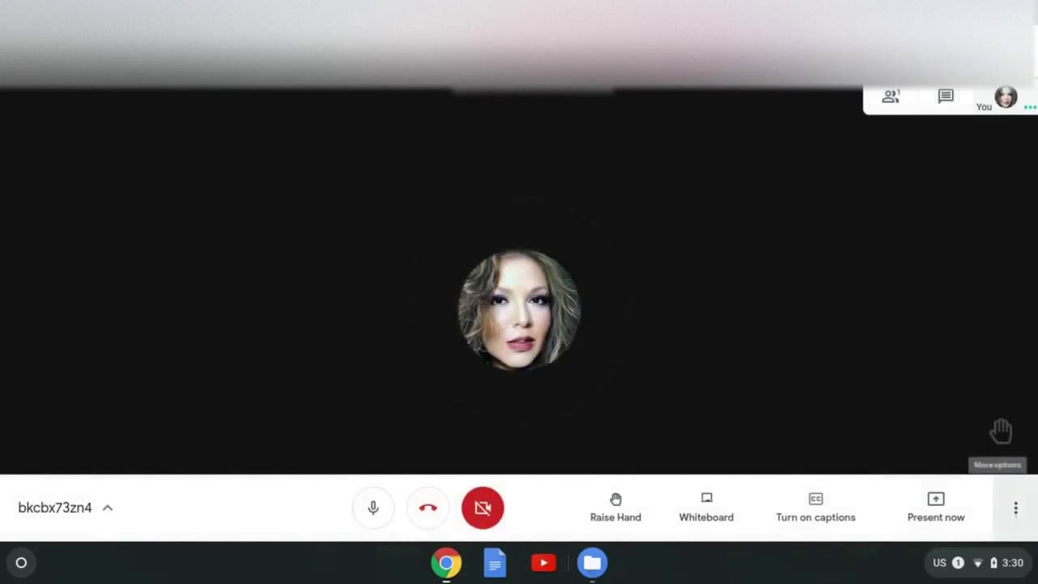
Dismiss the meeting's additional options and reopen the whiteboard with its existing drawing.
left_click(1015, 511)
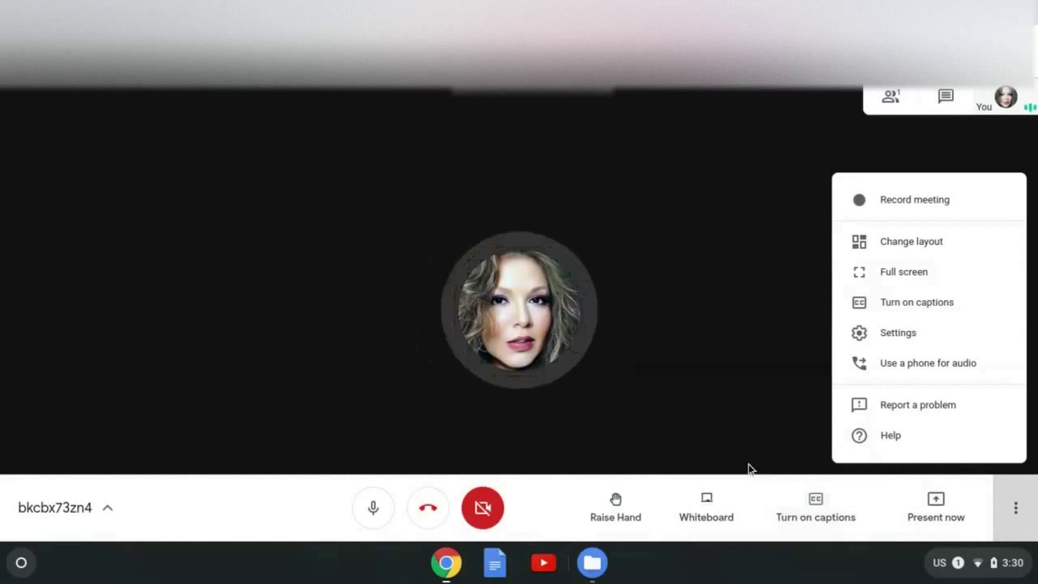
left_click(749, 470)
left_click(707, 508)
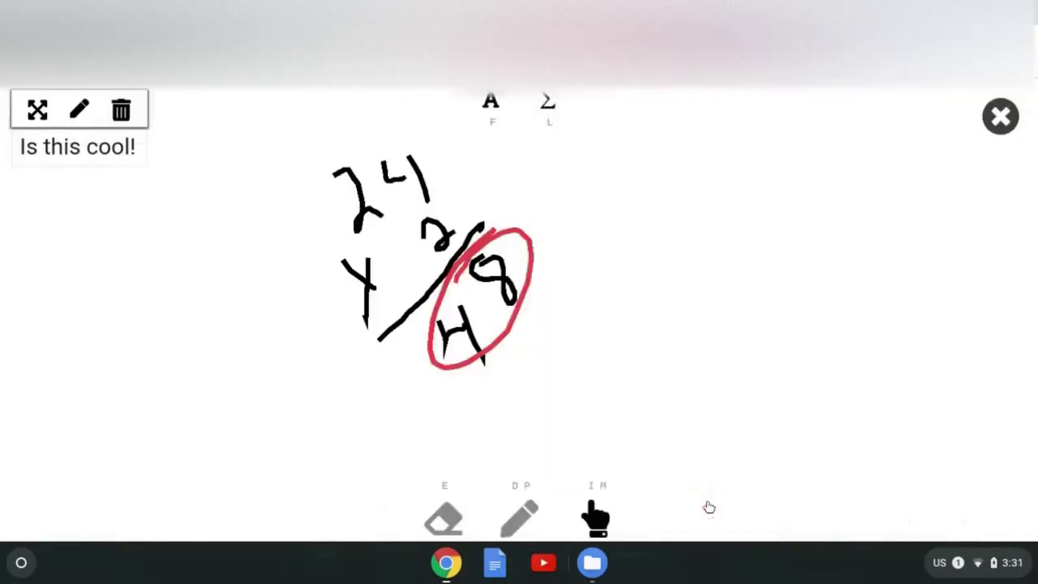